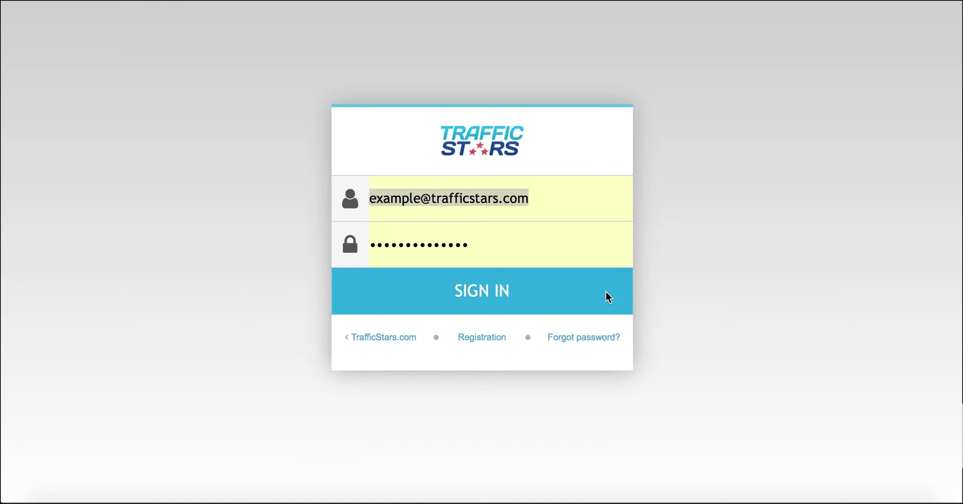
# Sign in to TrafficStars and start a new campaign
pyautogui.click(581, 290)
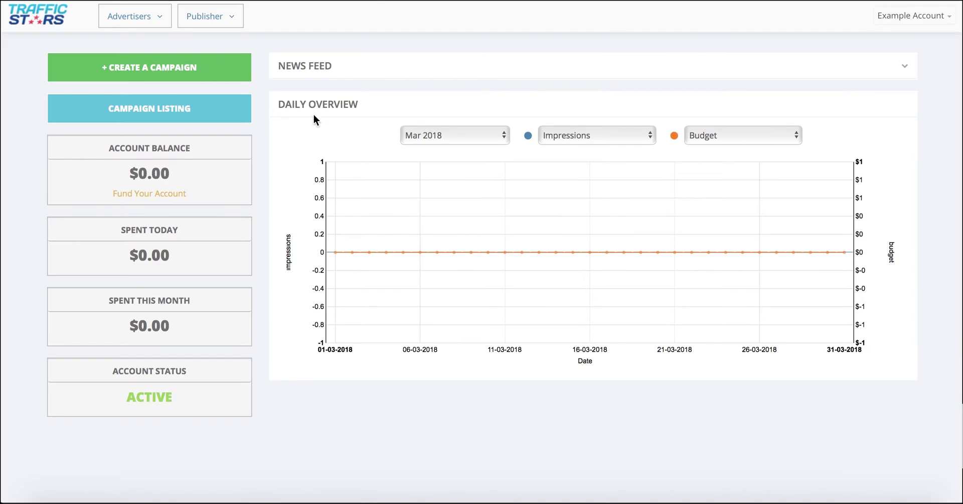
pyautogui.click(220, 76)
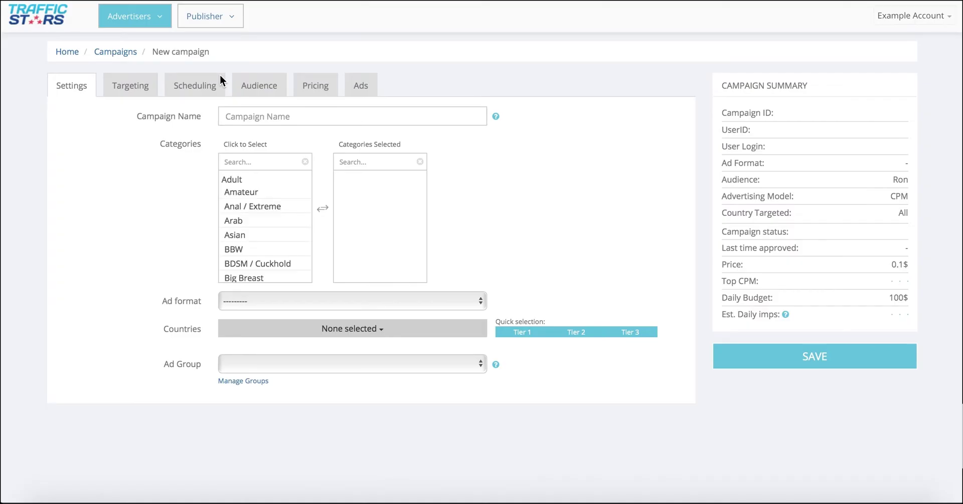
# Name the campaign 'Native Ad Campaign', add all Adult categories and choose the Native ad format
pyautogui.click(254, 118)
pyautogui.write('Native Ad Campaign')
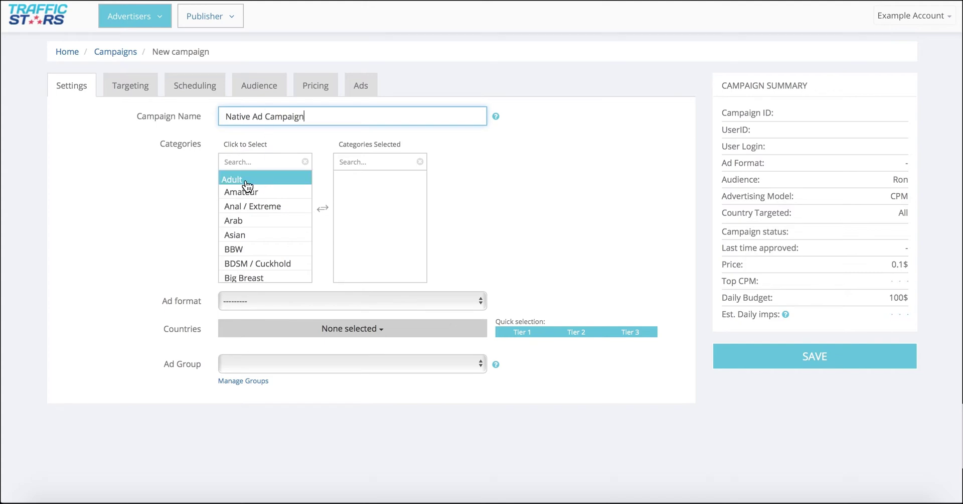
pyautogui.click(247, 185)
pyautogui.click(277, 303)
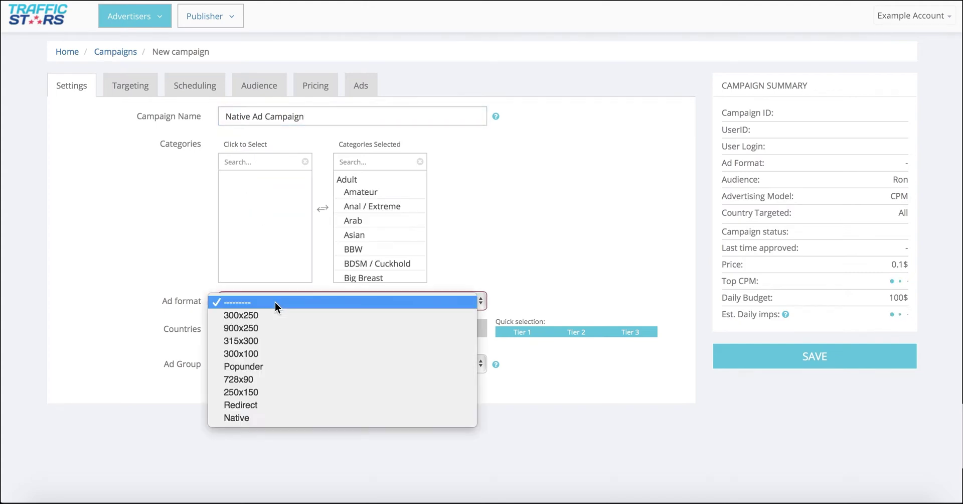
pyautogui.click(254, 422)
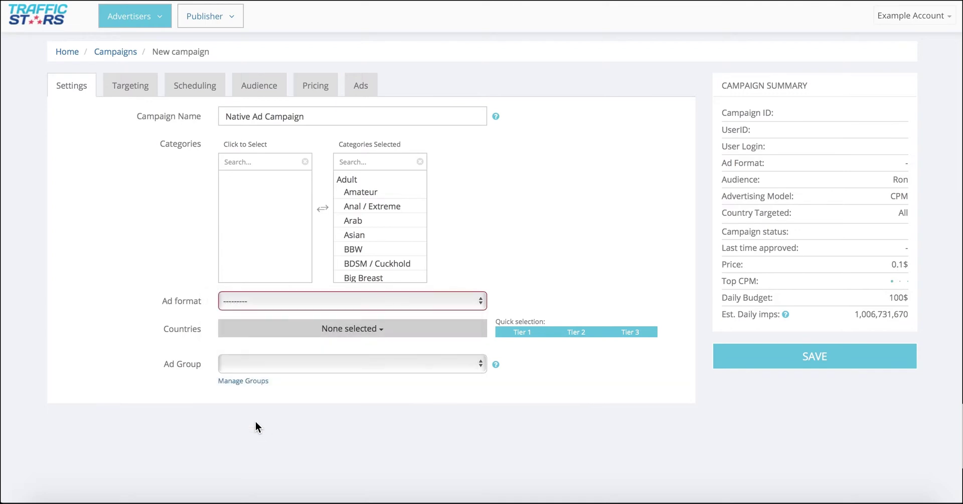
# Target the United States and assign the campaign to Example Ad Group 3
pyautogui.click(387, 333)
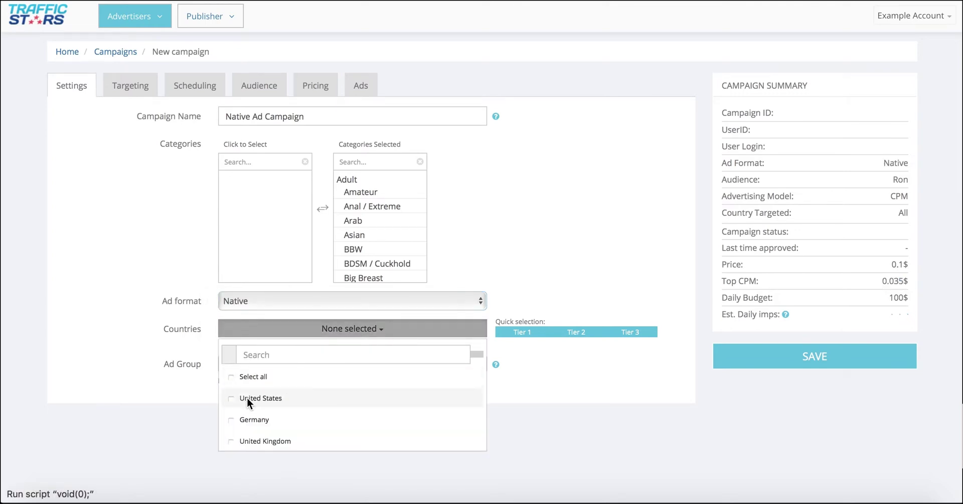
pyautogui.click(247, 397)
pyautogui.click(176, 407)
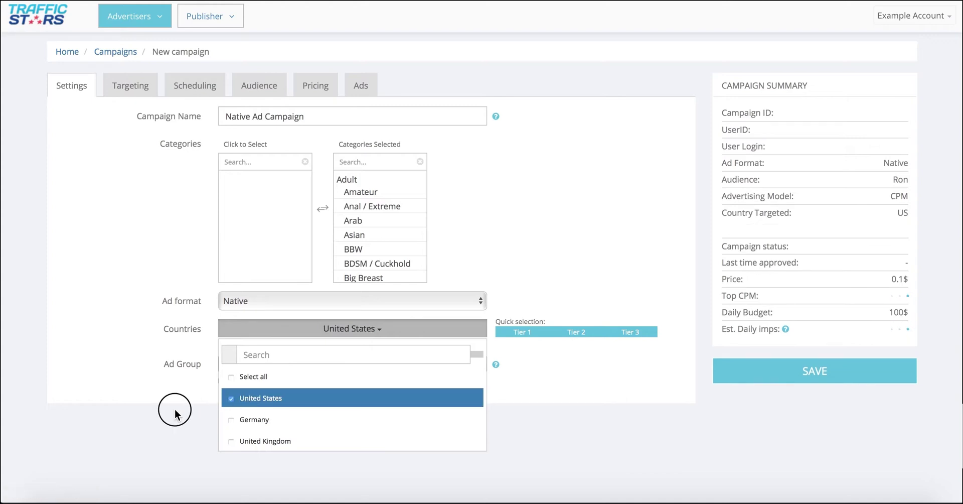
pyautogui.click(347, 370)
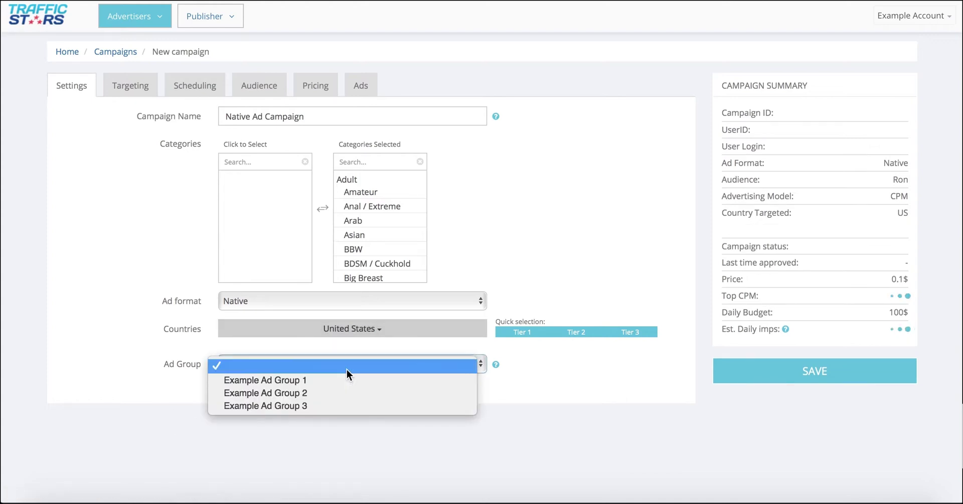
pyautogui.click(342, 405)
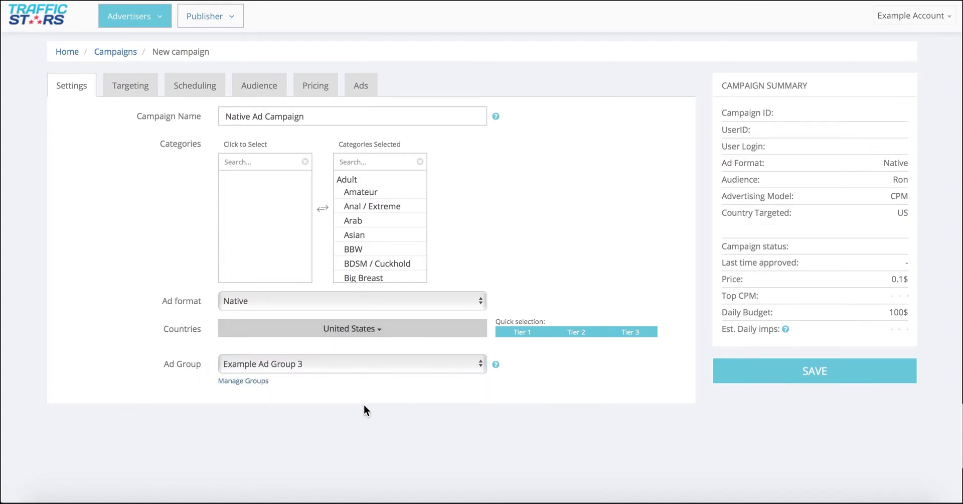
# Set device targeting to Custom with Mobile as the only selected device
pyautogui.click(139, 85)
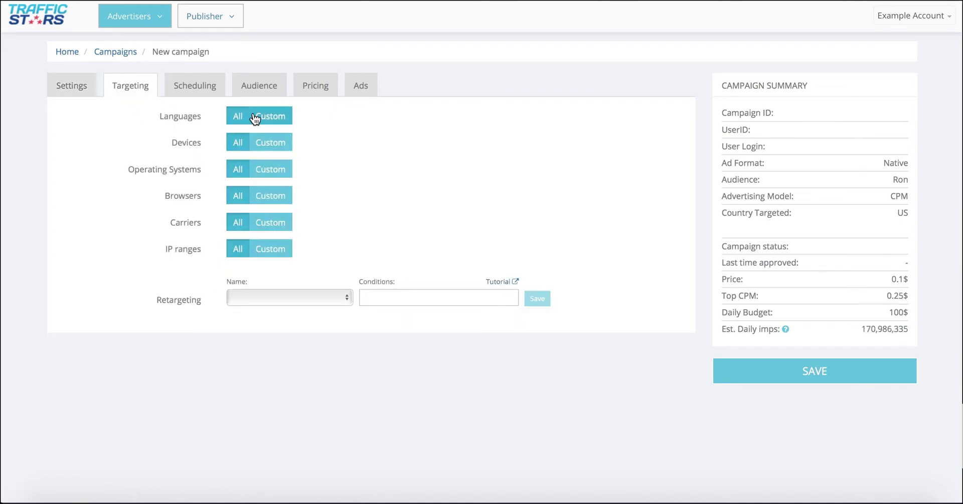
pyautogui.click(268, 142)
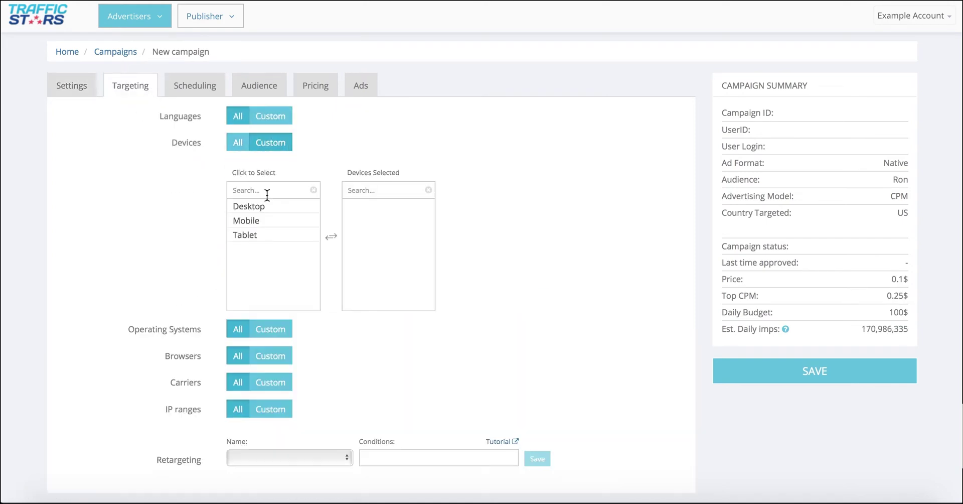
pyautogui.click(268, 221)
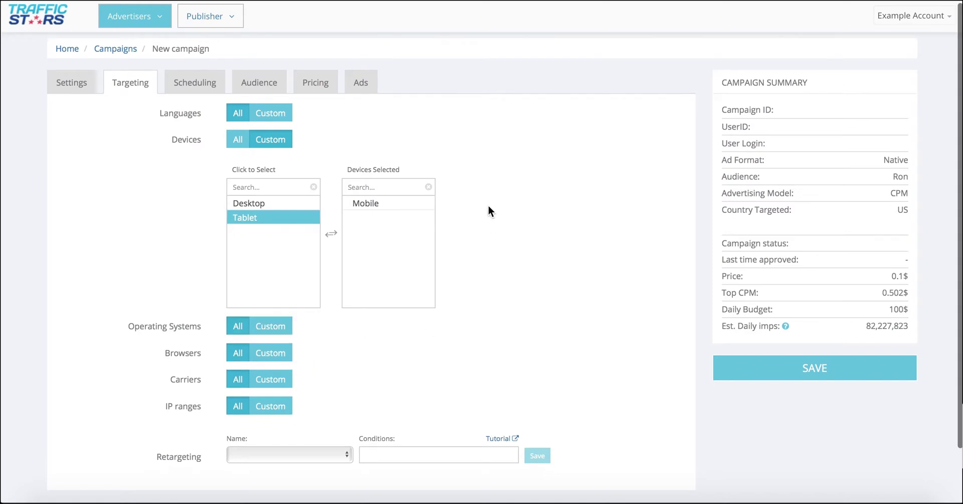
pyautogui.click(223, 81)
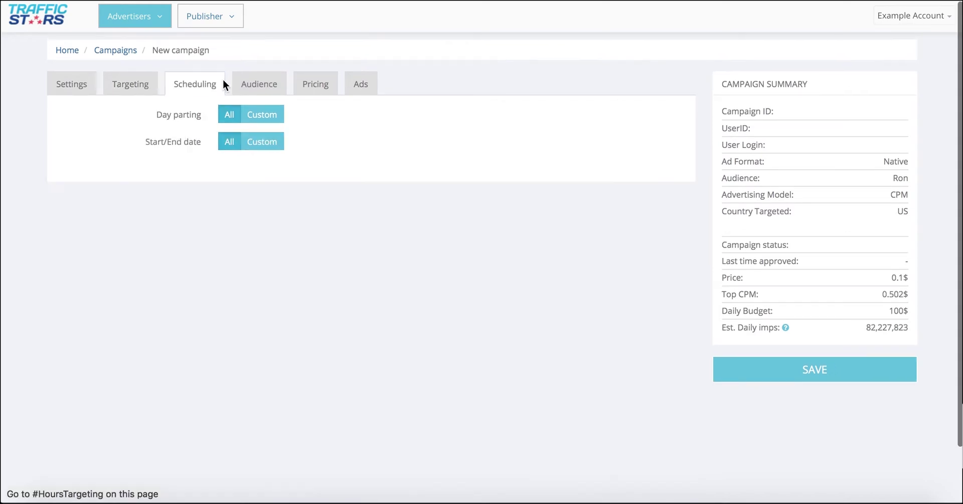
pyautogui.click(260, 86)
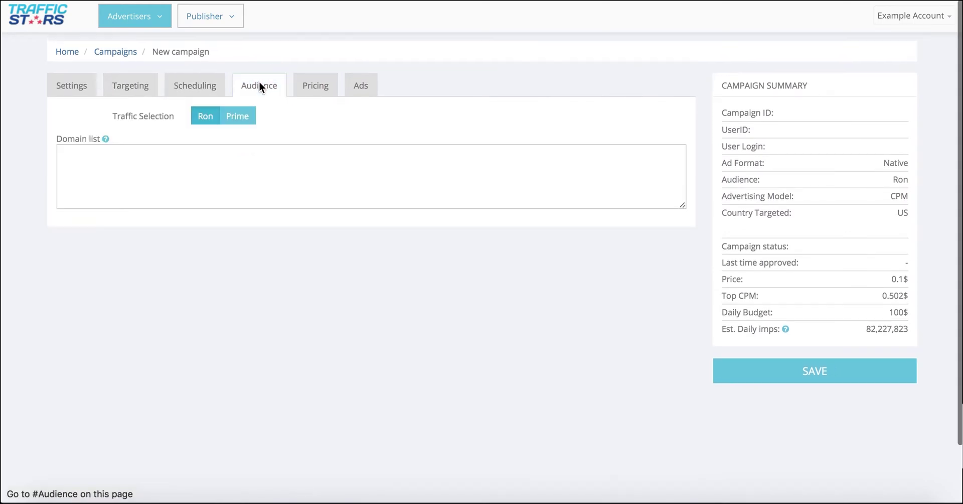
pyautogui.click(239, 121)
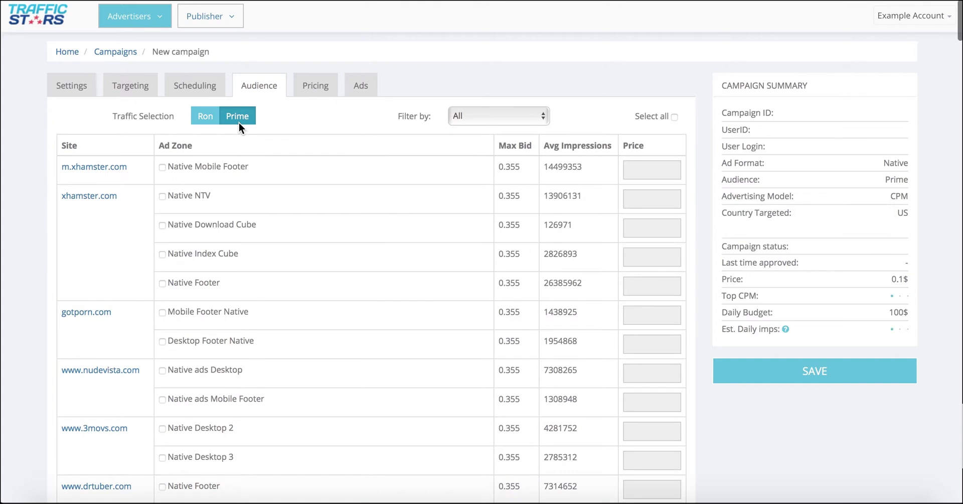
pyautogui.scroll(-2, 218, 194)
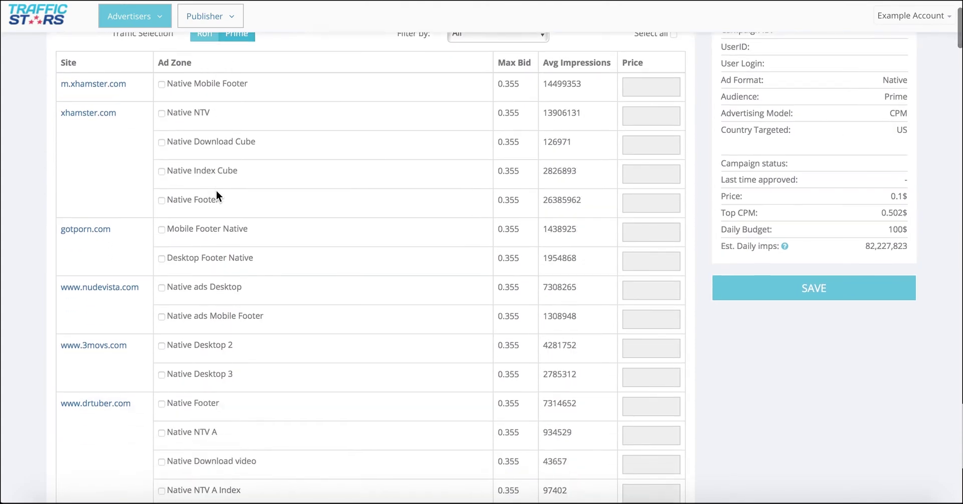
pyautogui.scroll(-2, 217, 195)
pyautogui.scroll(-1, 218, 194)
pyautogui.scroll(-1, 217, 193)
pyautogui.scroll(-3, 217, 193)
pyautogui.scroll(-3, 216, 194)
pyautogui.scroll(-4, 217, 193)
pyautogui.scroll(-3, 217, 191)
pyautogui.scroll(-4, 217, 191)
pyautogui.scroll(-2, 217, 191)
pyautogui.scroll(-2, 217, 191)
pyautogui.scroll(-3, 217, 191)
pyautogui.scroll(-4, 217, 190)
pyautogui.scroll(-5, 217, 190)
pyautogui.scroll(-4, 217, 191)
pyautogui.scroll(-4, 217, 192)
pyautogui.scroll(-3, 217, 192)
pyautogui.scroll(-4, 216, 193)
pyautogui.scroll(-4, 217, 190)
pyautogui.scroll(-2, 217, 191)
pyautogui.scroll(-3, 217, 190)
pyautogui.scroll(-4, 217, 191)
pyautogui.scroll(-4, 217, 191)
pyautogui.scroll(-4, 216, 191)
pyautogui.scroll(-3, 217, 191)
pyautogui.scroll(-4, 216, 191)
pyautogui.scroll(-4, 217, 191)
pyautogui.scroll(-3, 217, 194)
pyautogui.scroll(-6, 217, 193)
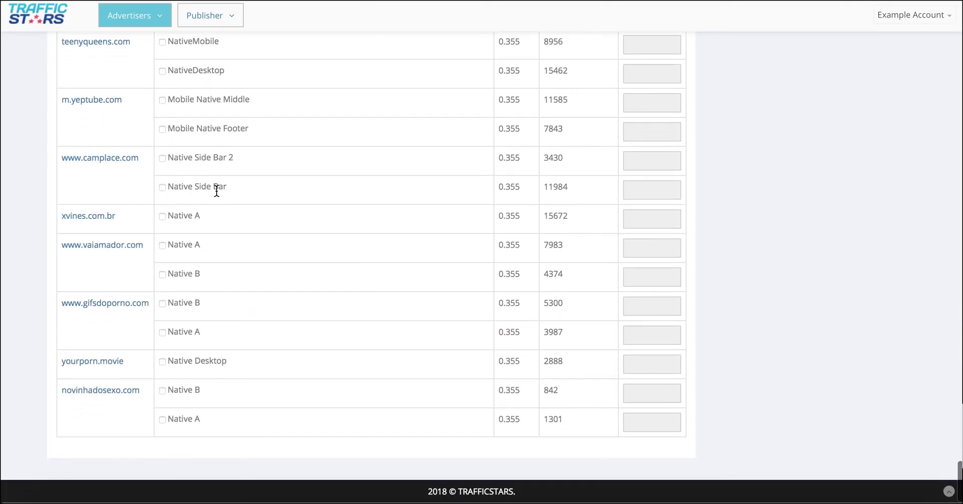
pyautogui.scroll(20, 217, 190)
pyautogui.scroll(3, 217, 190)
pyautogui.click(212, 120)
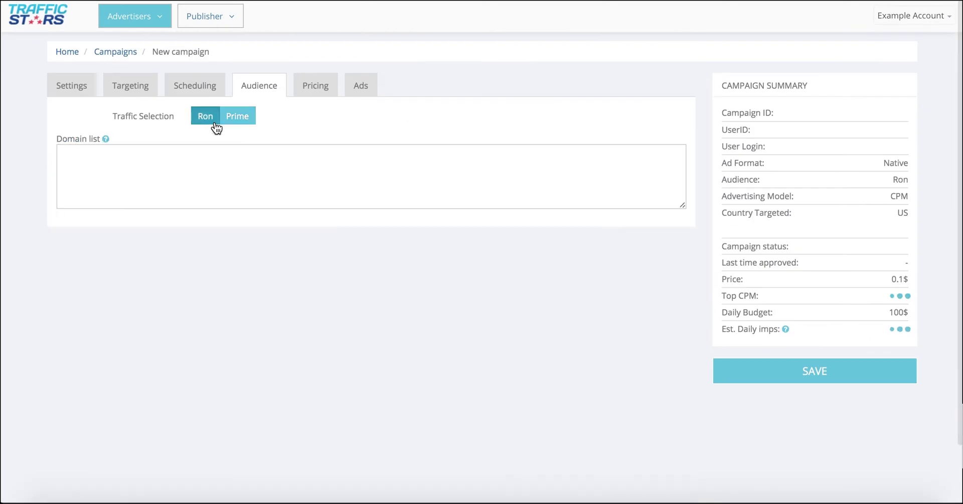
# Keep the CPM advertising model and change the CPM bid to $0.50
pyautogui.click(306, 85)
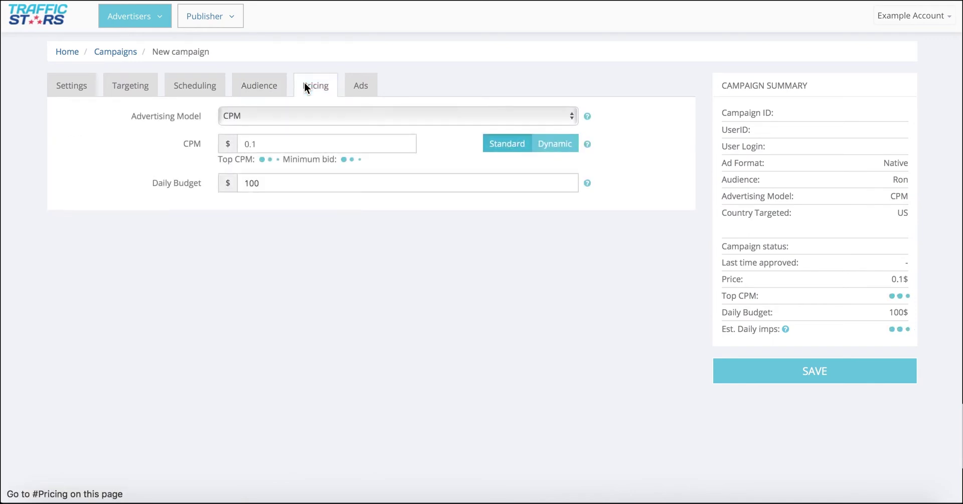
pyautogui.click(306, 116)
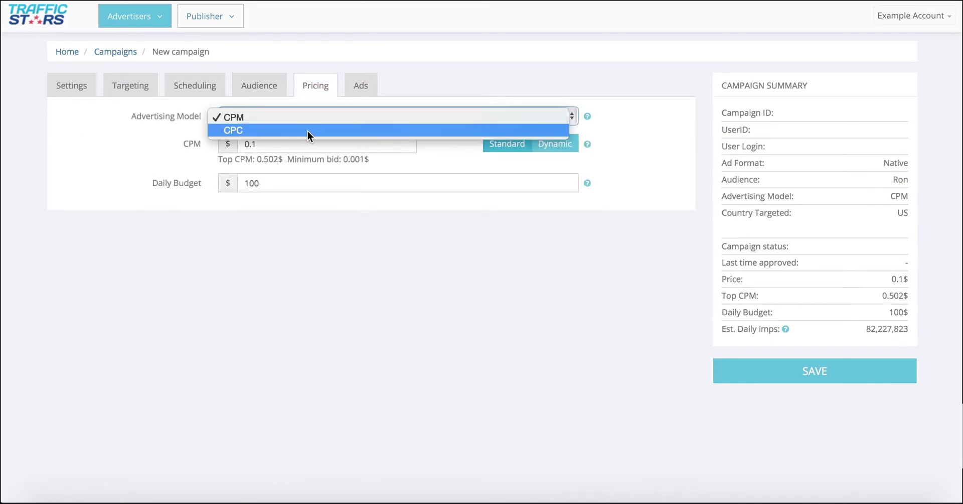
pyautogui.click(308, 115)
pyautogui.click(278, 141)
pyautogui.press('BackSpace')
pyautogui.write('50')
pyautogui.click(302, 220)
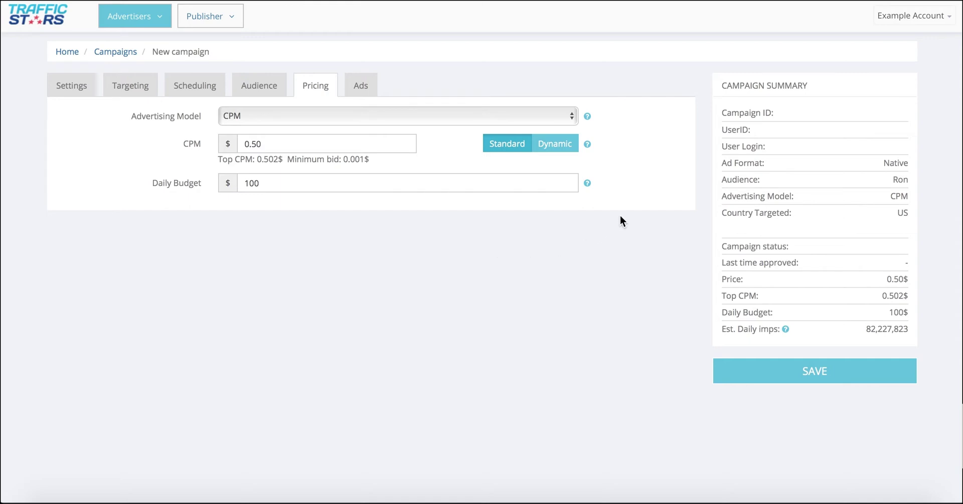
pyautogui.click(358, 89)
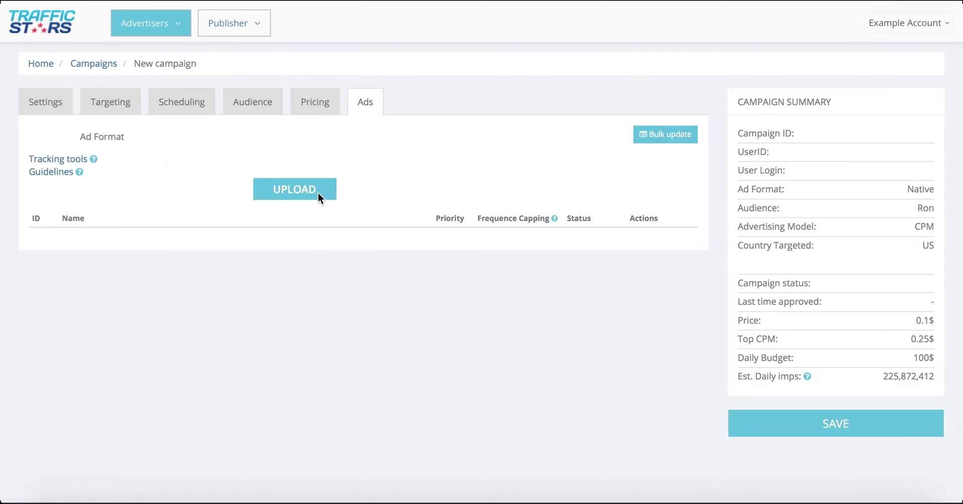
# Upload AD-EXAMPLE.jpg as a new native ad creative
pyautogui.click(318, 193)
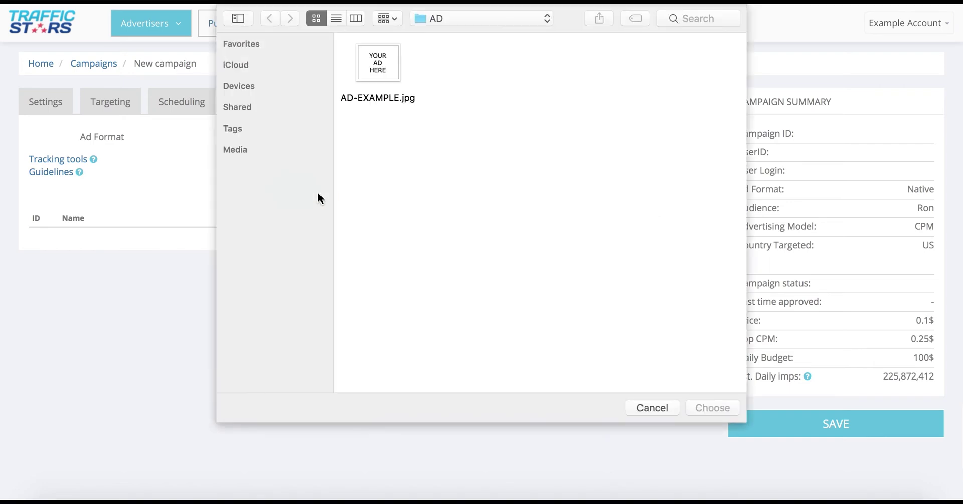
pyautogui.click(374, 75)
pyautogui.click(701, 413)
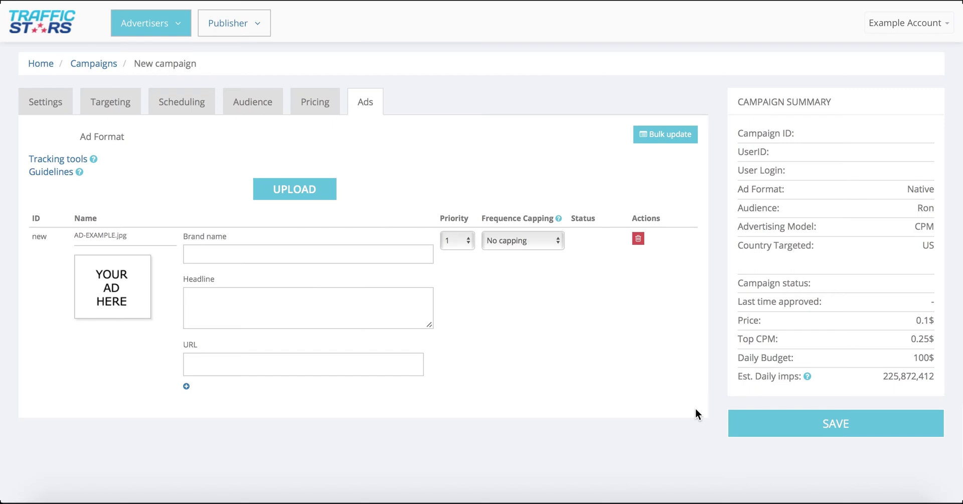
pyautogui.click(312, 310)
pyautogui.write("You Won't Believe How Easy It Is To Convert With")
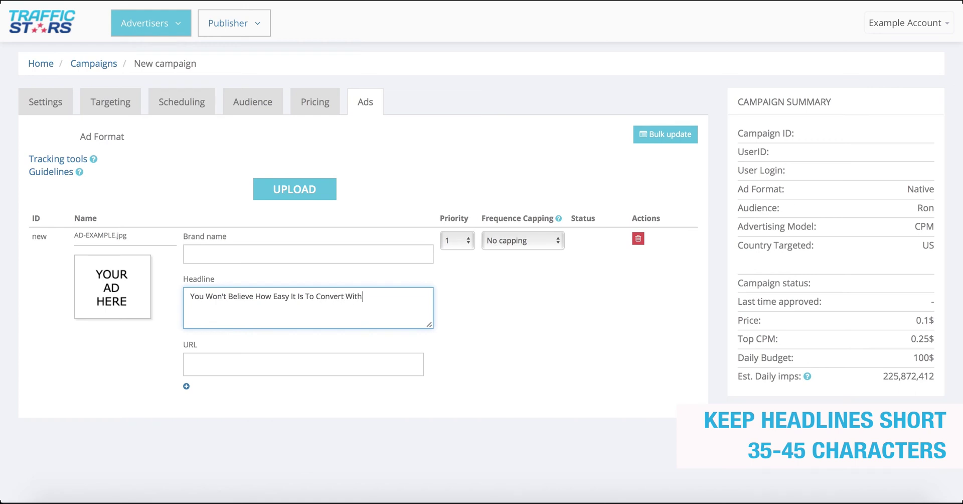
pyautogui.write('Native Ads!')
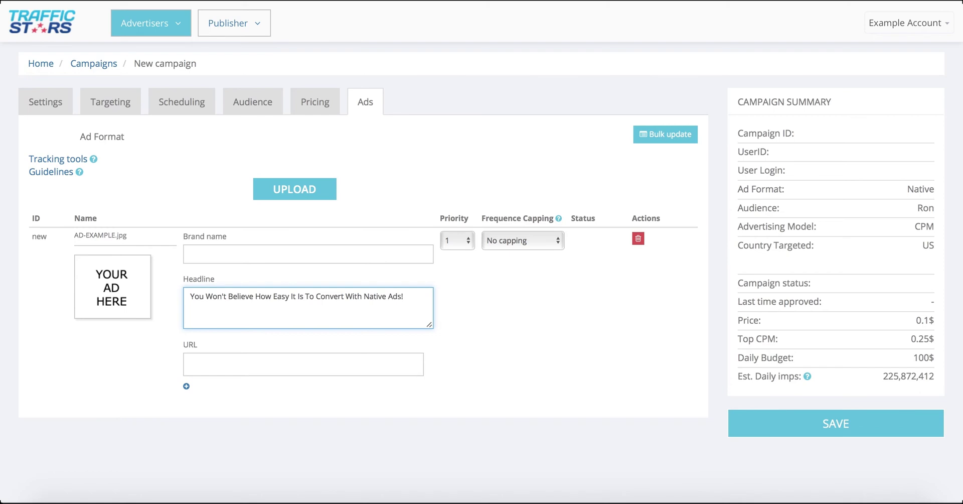
pyautogui.click(300, 255)
pyautogui.write('Your Brand Name')
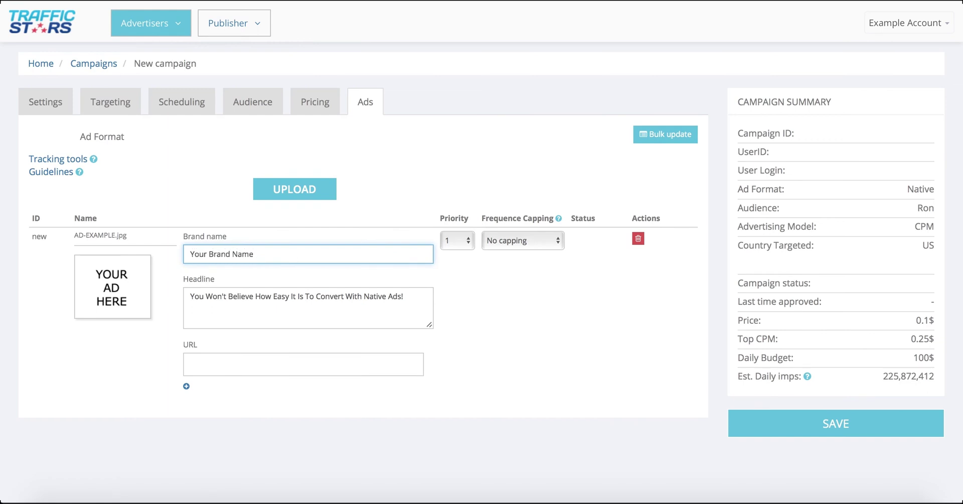
pyautogui.click(289, 359)
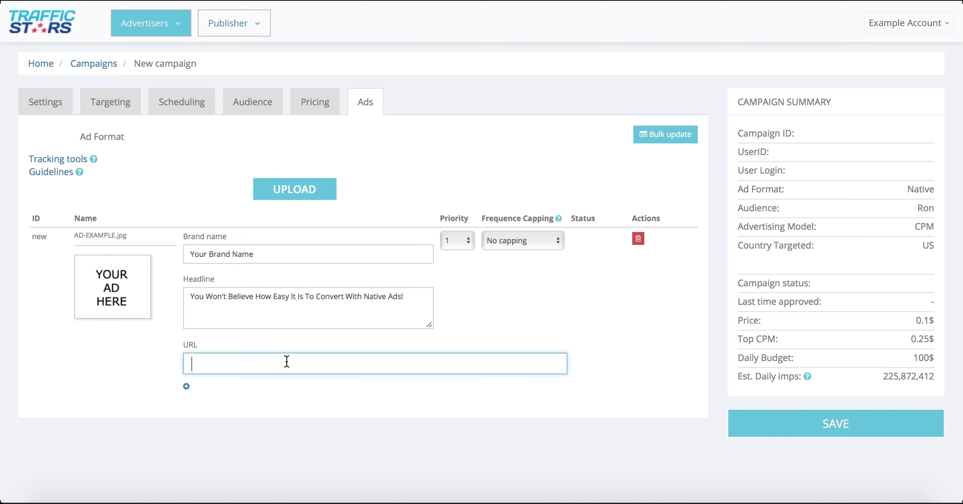
pyautogui.write('www.example.com')
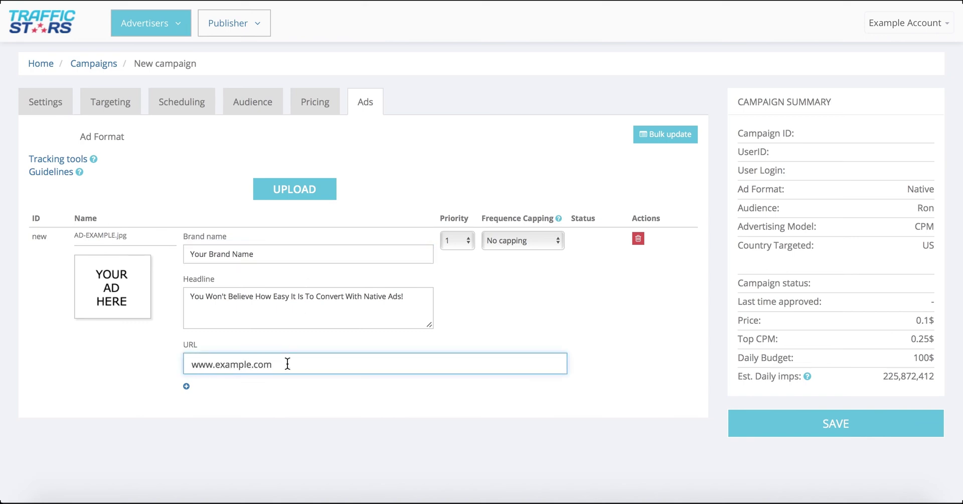
pyautogui.click(318, 407)
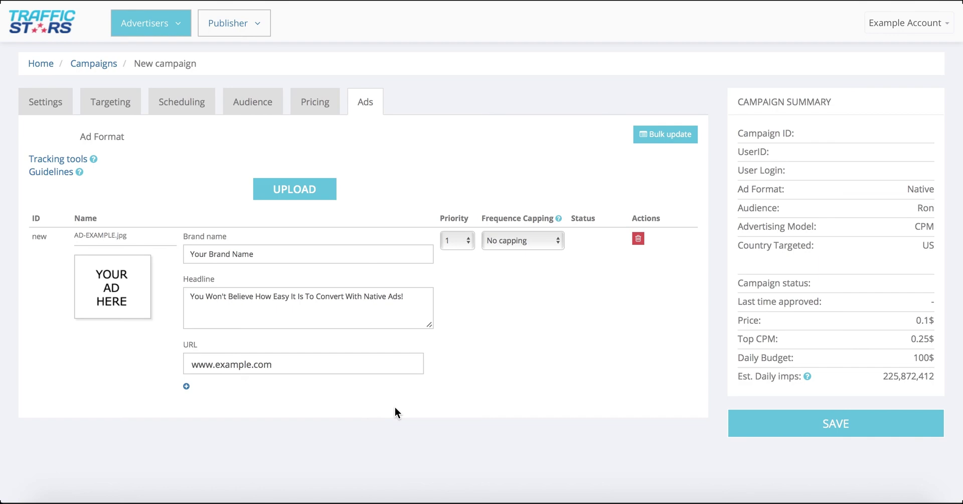
# Save the campaign and log out of the Example Account
pyautogui.click(825, 424)
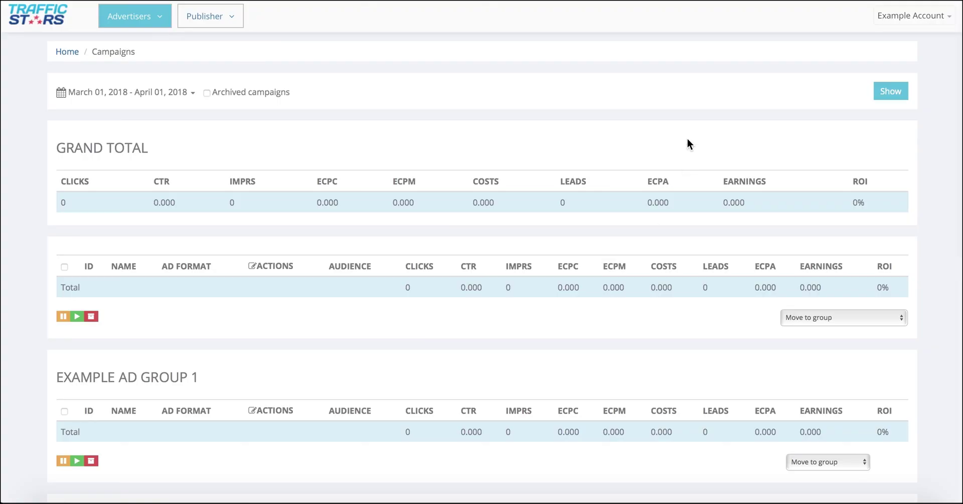
pyautogui.click(895, 18)
pyautogui.click(902, 82)
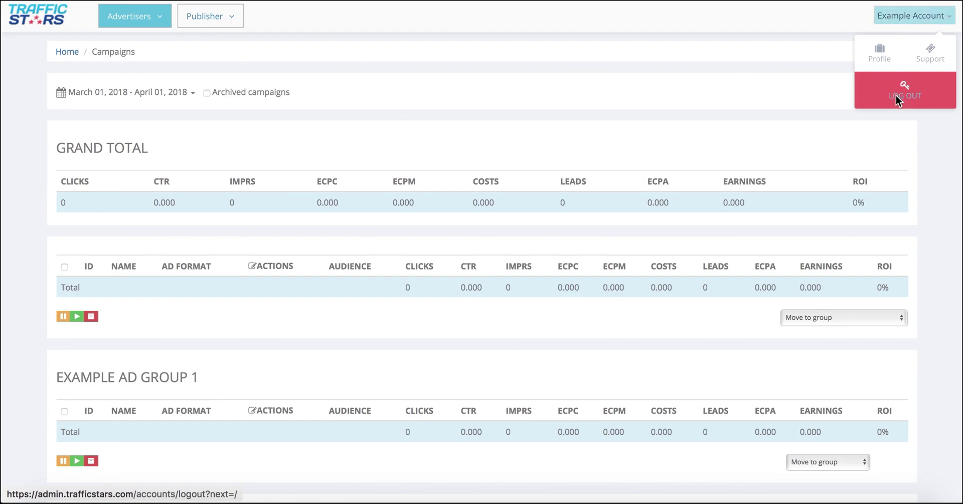